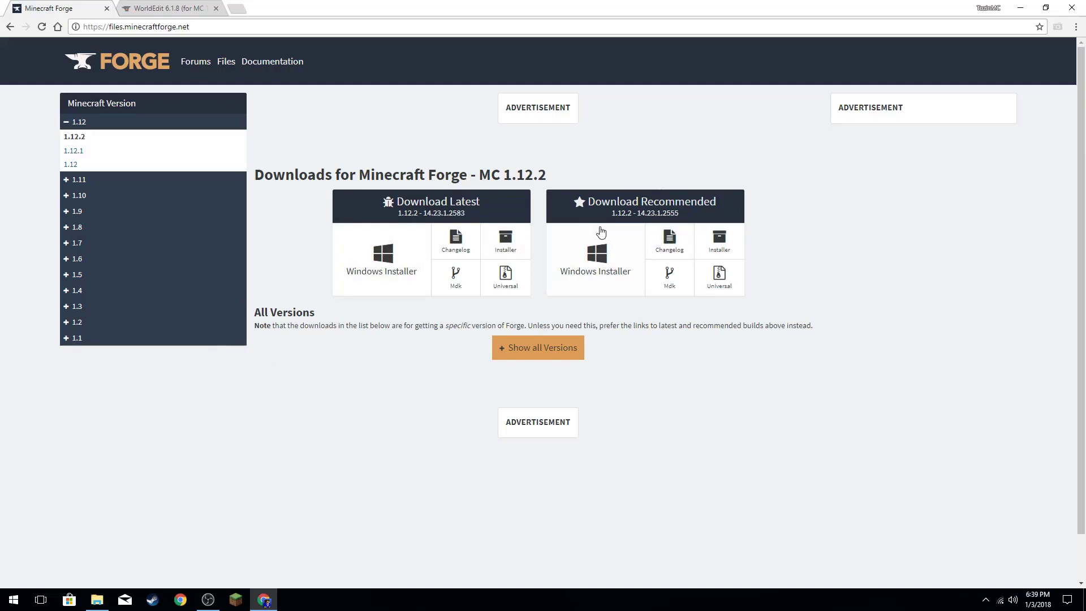
Download the recommended Forge 1.12.2 Windows installer past the ad and keep the WorldEdit 6.1.8 jar
click(611, 271)
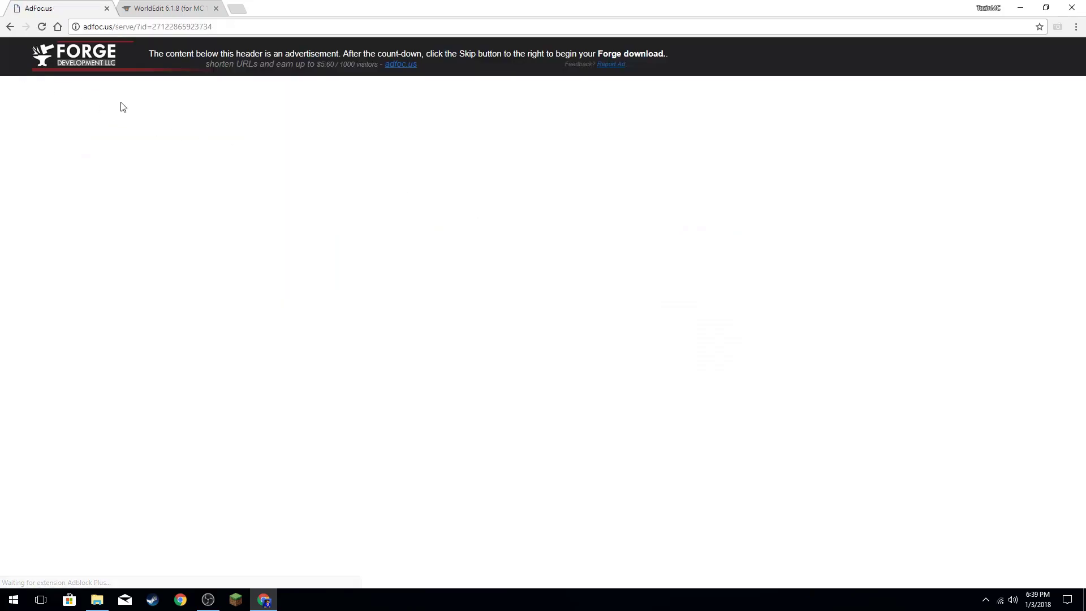
click(153, 8)
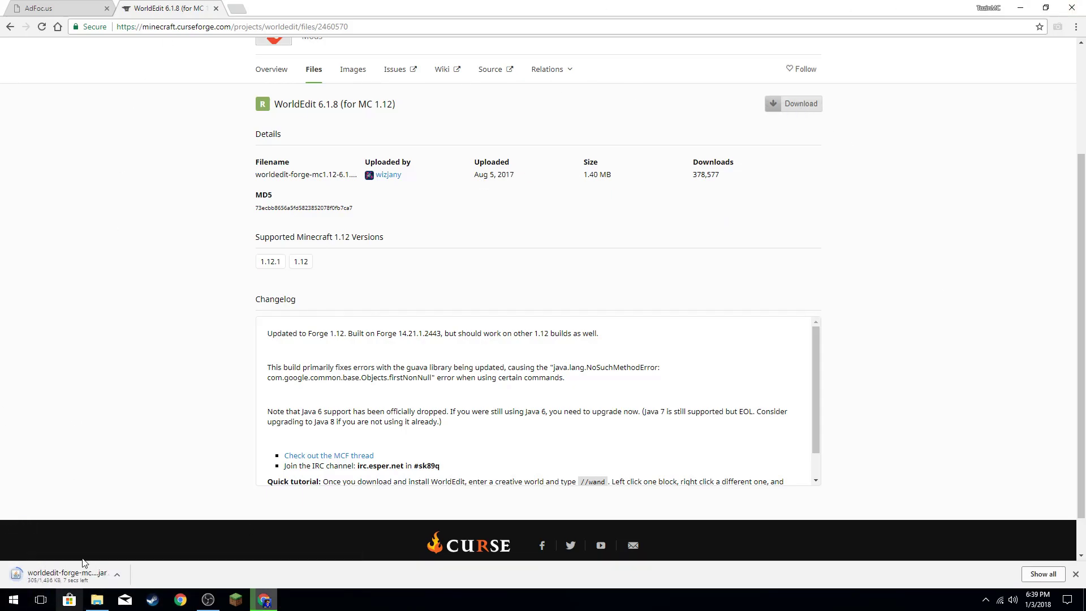
click(94, 8)
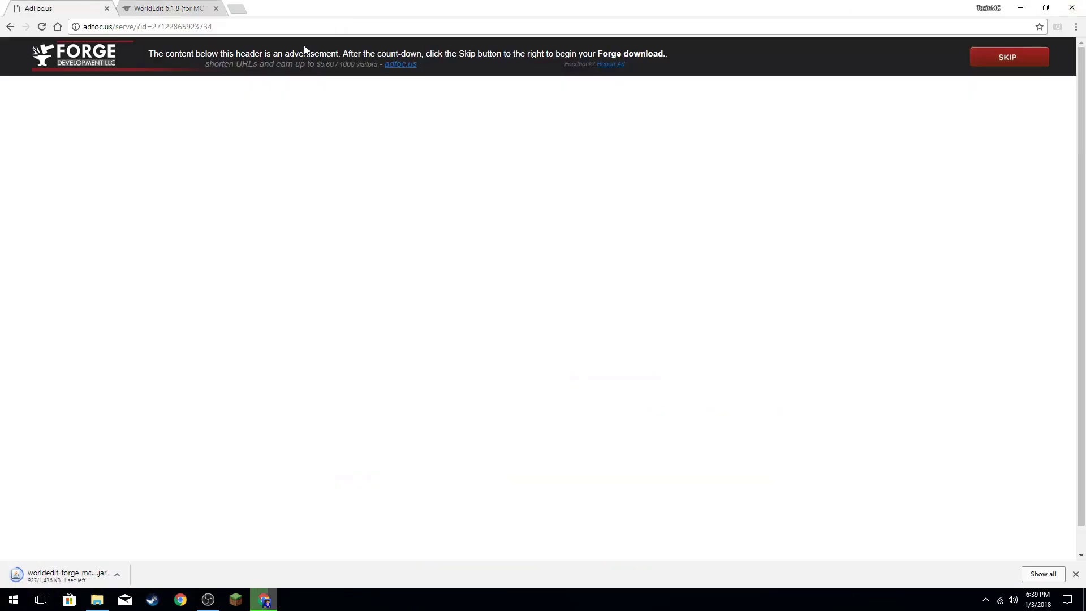
click(994, 57)
scroll(219, 540, down, 1)
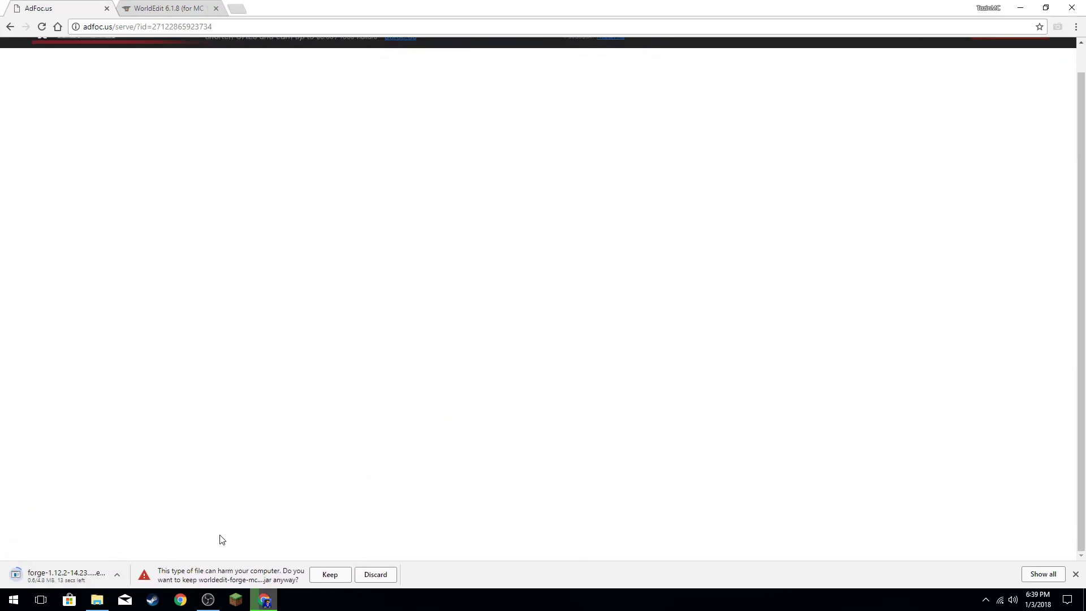
click(330, 574)
scroll(259, 509, up, 1)
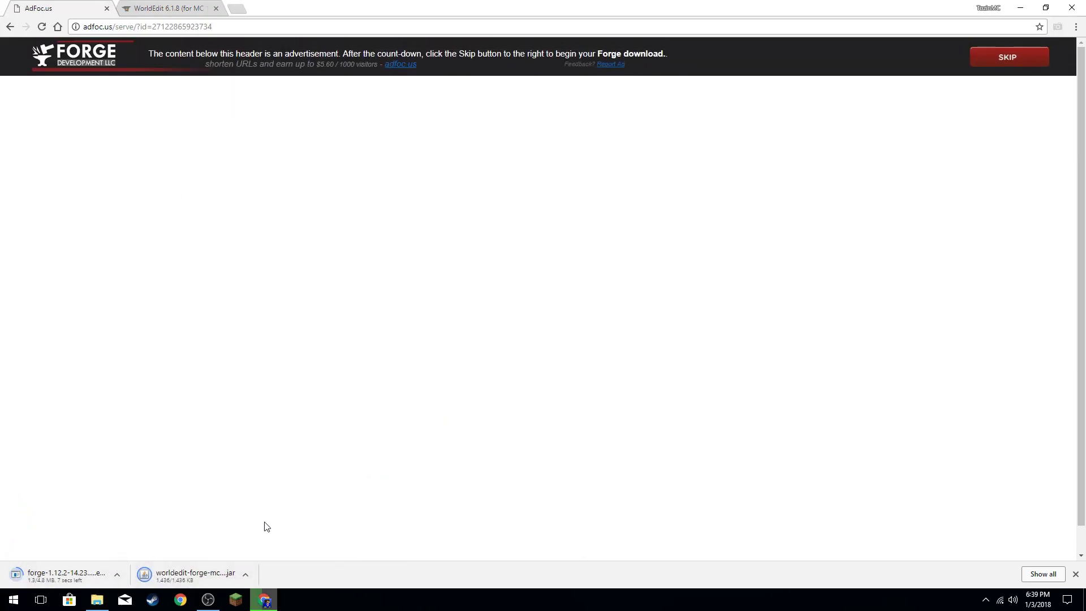
click(177, 8)
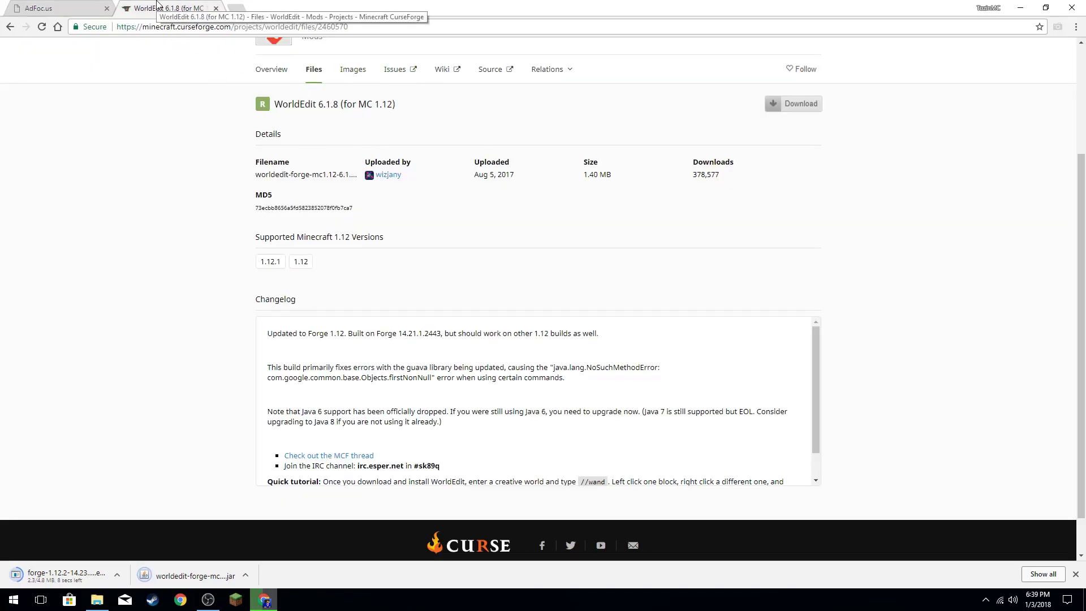
Run the Forge installer and install the 1.12.2-14.23.1.2555 client profile into .minecraft
click(216, 8)
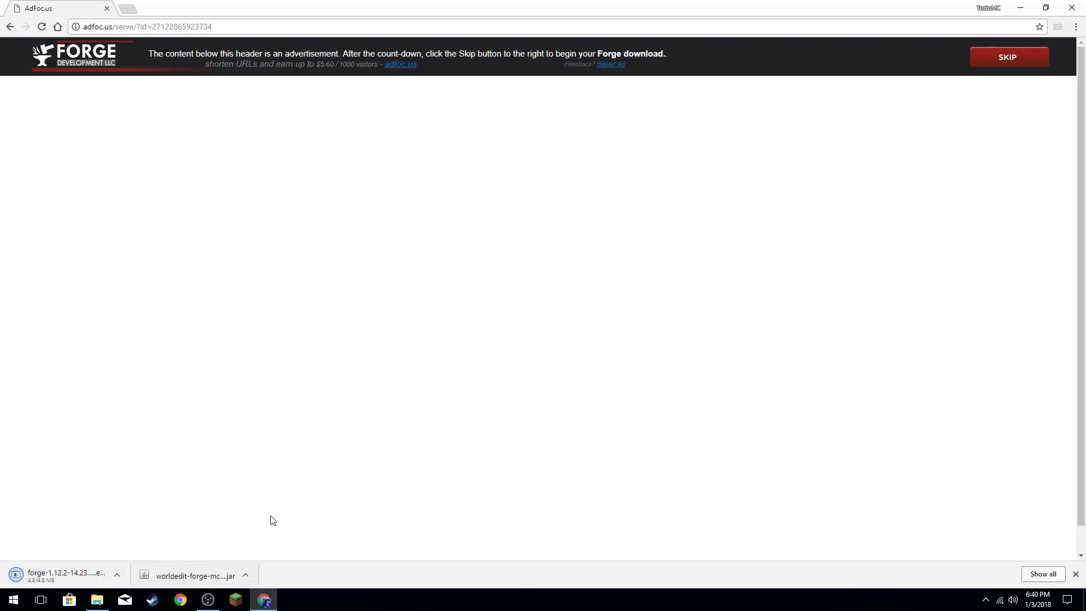
click(64, 574)
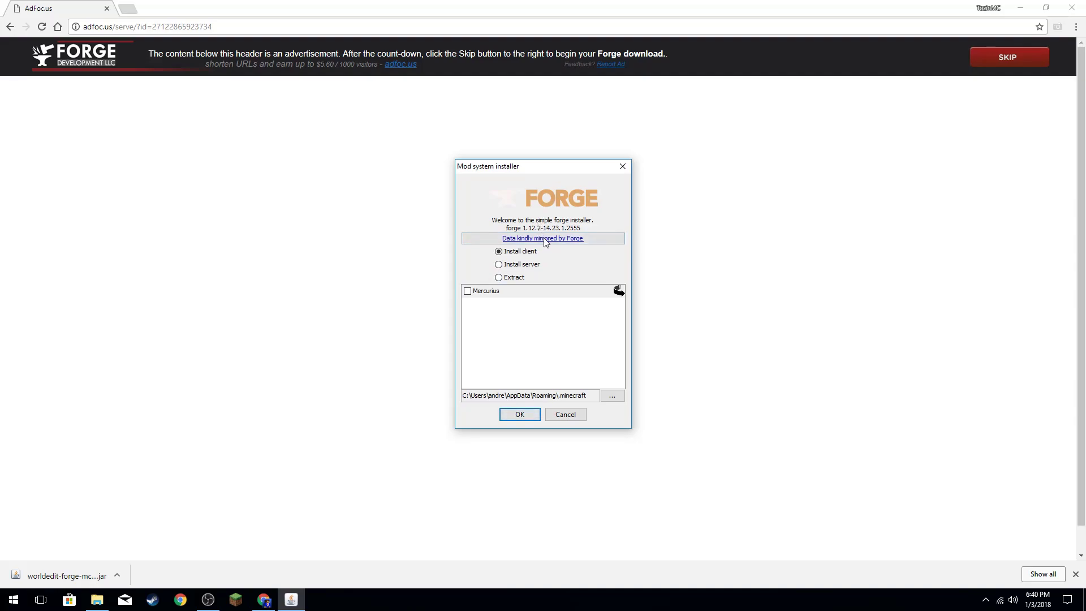
click(520, 414)
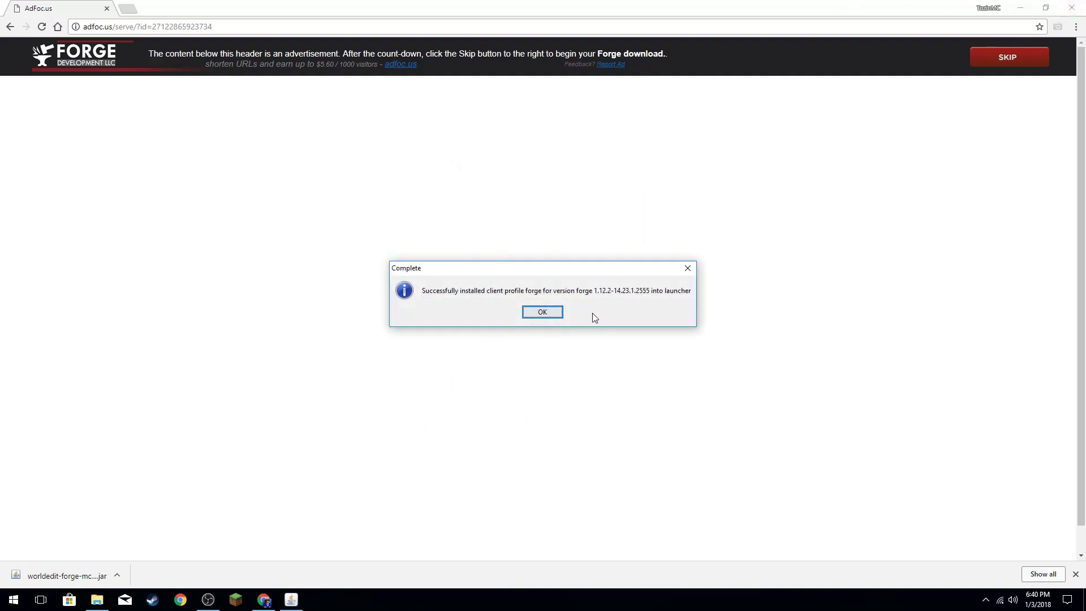
click(547, 313)
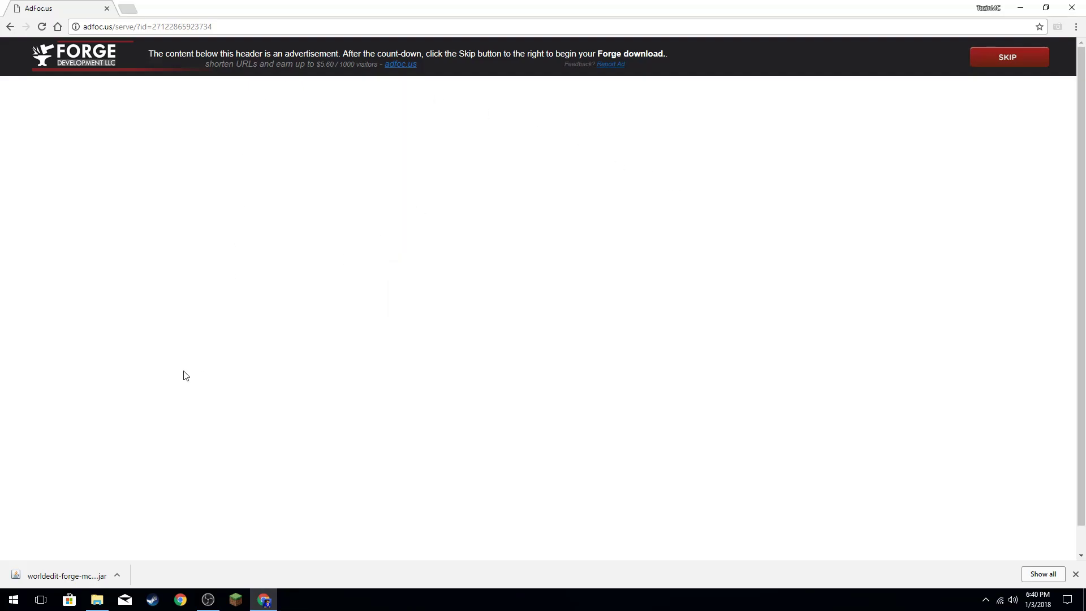
Create a new folder named mods inside the .minecraft folder in Roaming
click(97, 600)
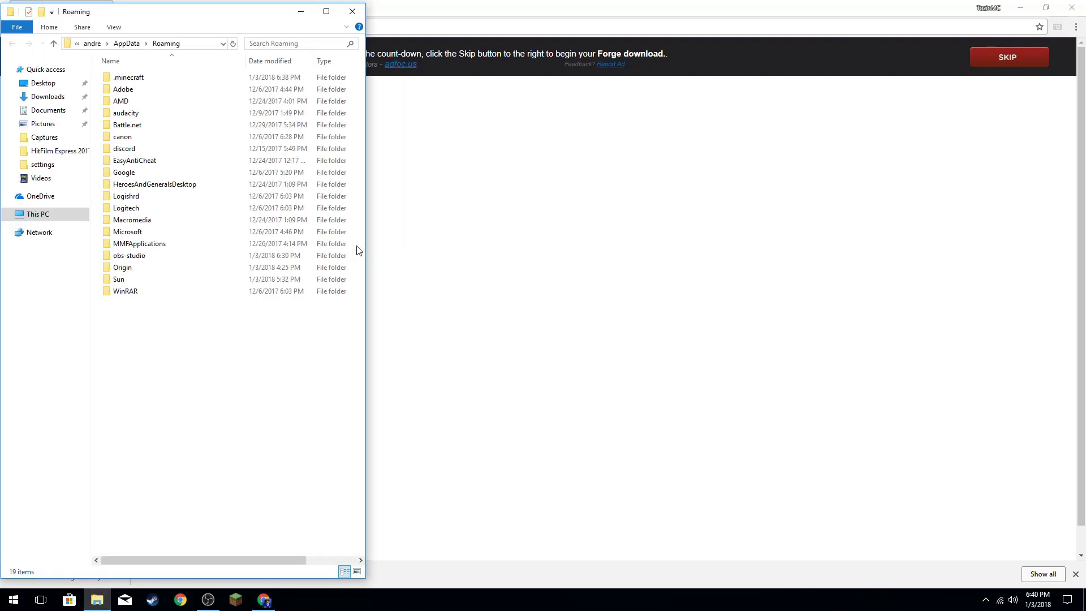
double_click(167, 78)
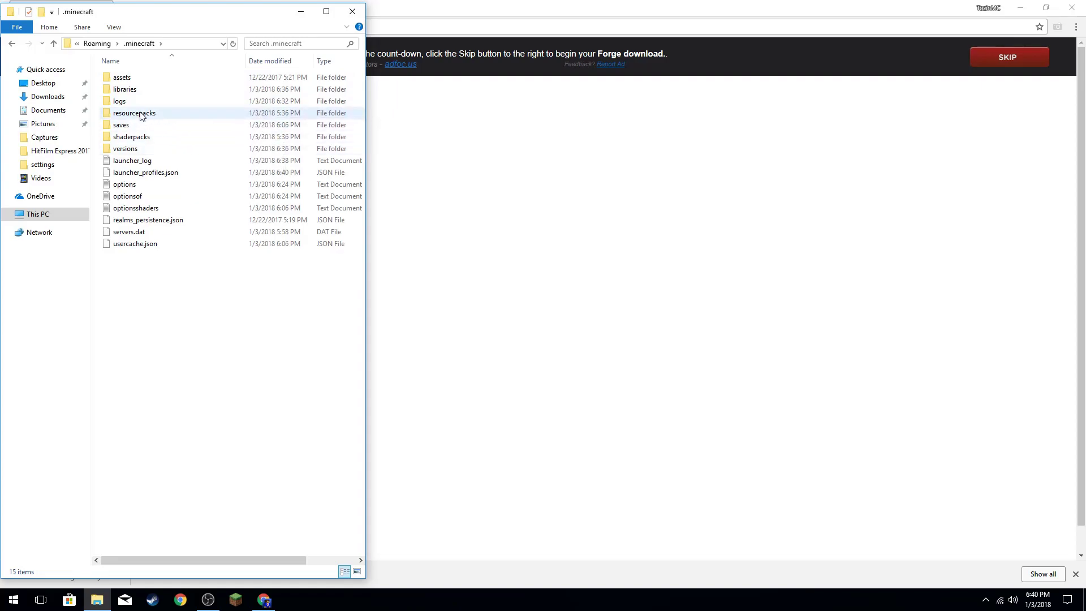
right_click(147, 300)
click(362, 453)
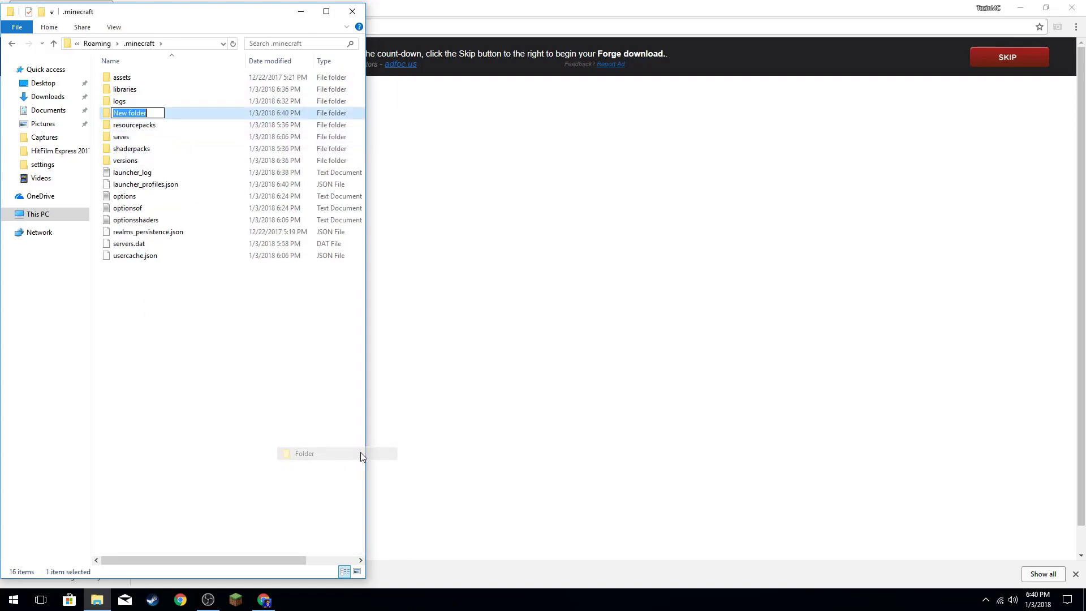
text(mods)
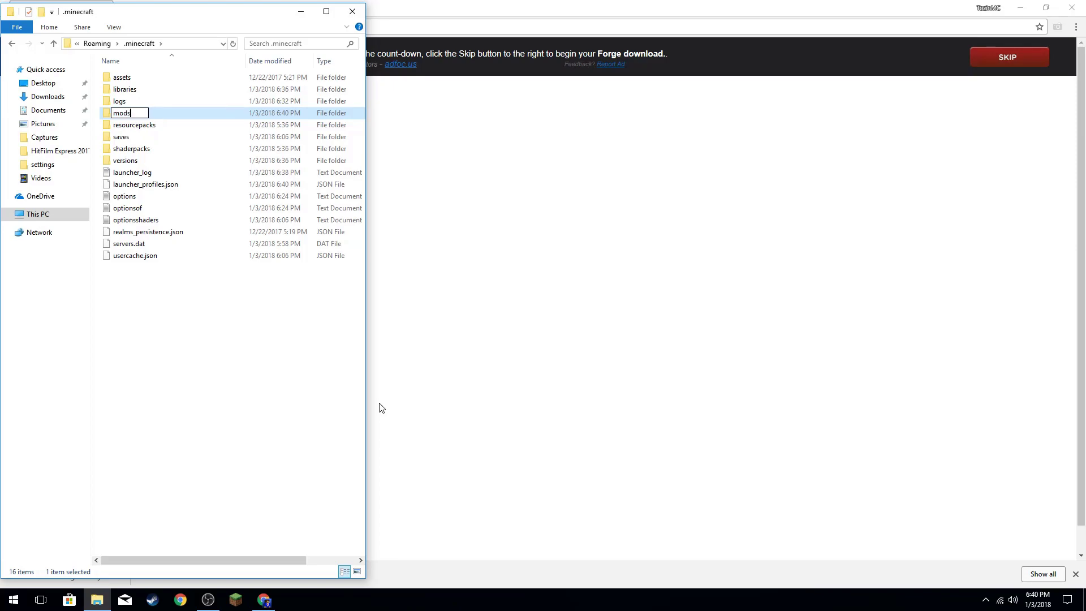
key(Return)
click(165, 520)
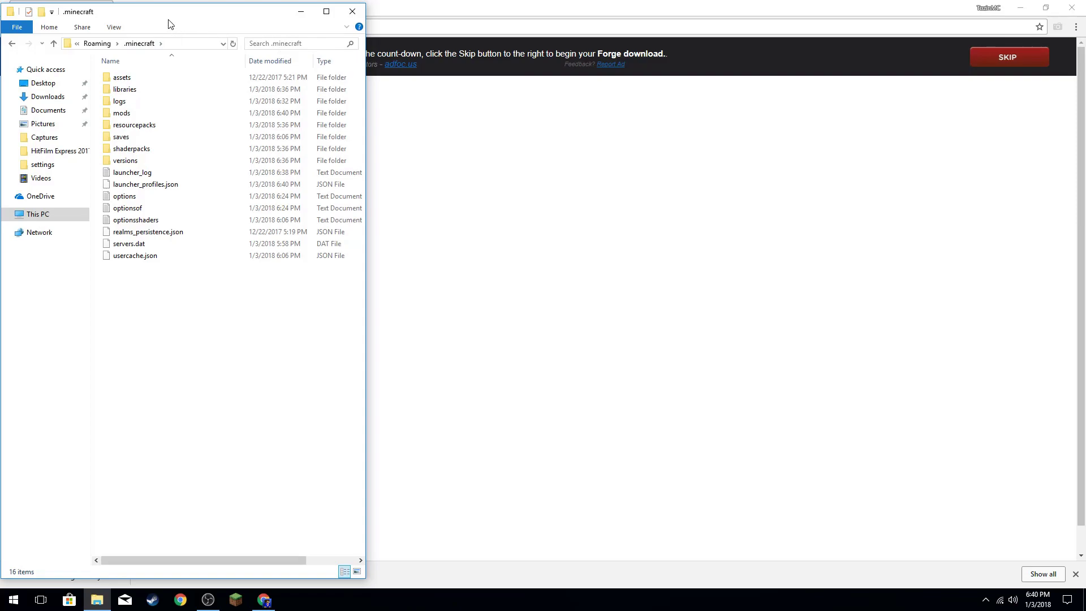
Drag the WorldEdit jar from Chrome's download bar into the mods folder
double_click(136, 113)
drag(135, 17, 422, 61)
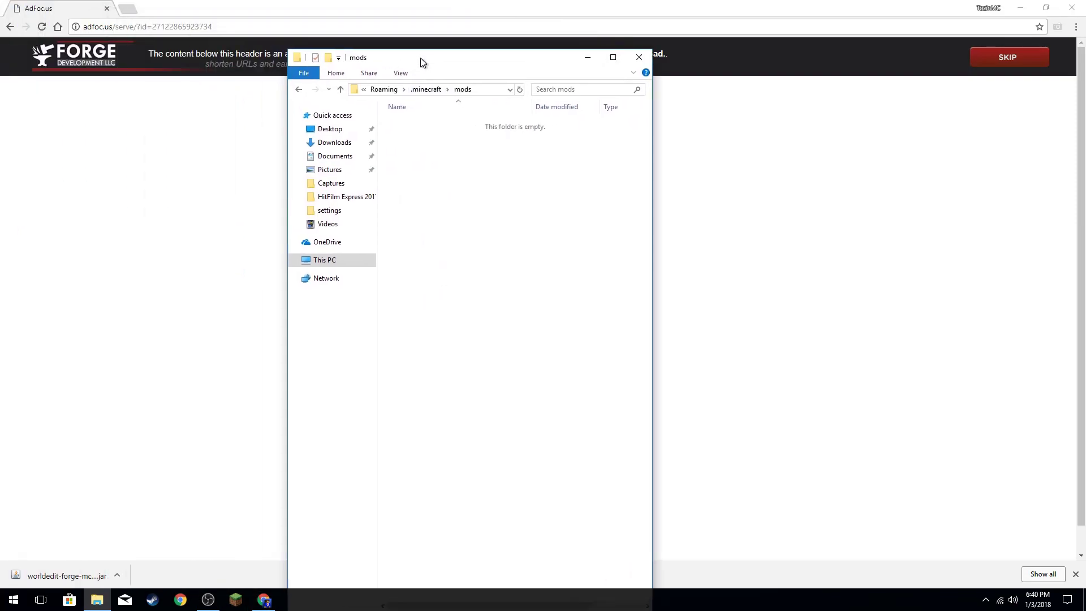
drag(97, 574, 76, 570)
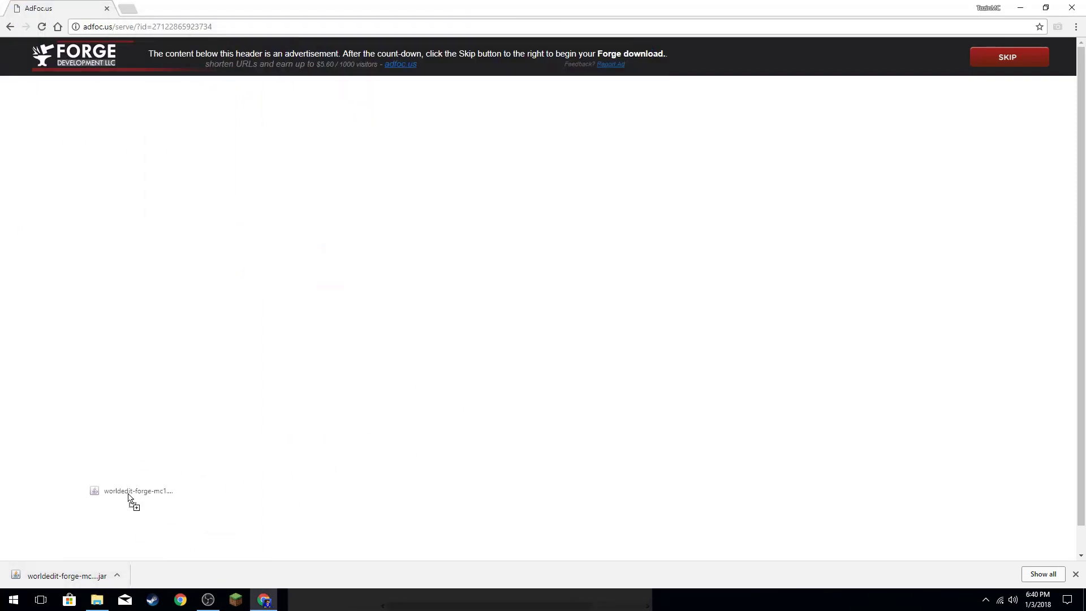
drag(339, 5, 926, 7)
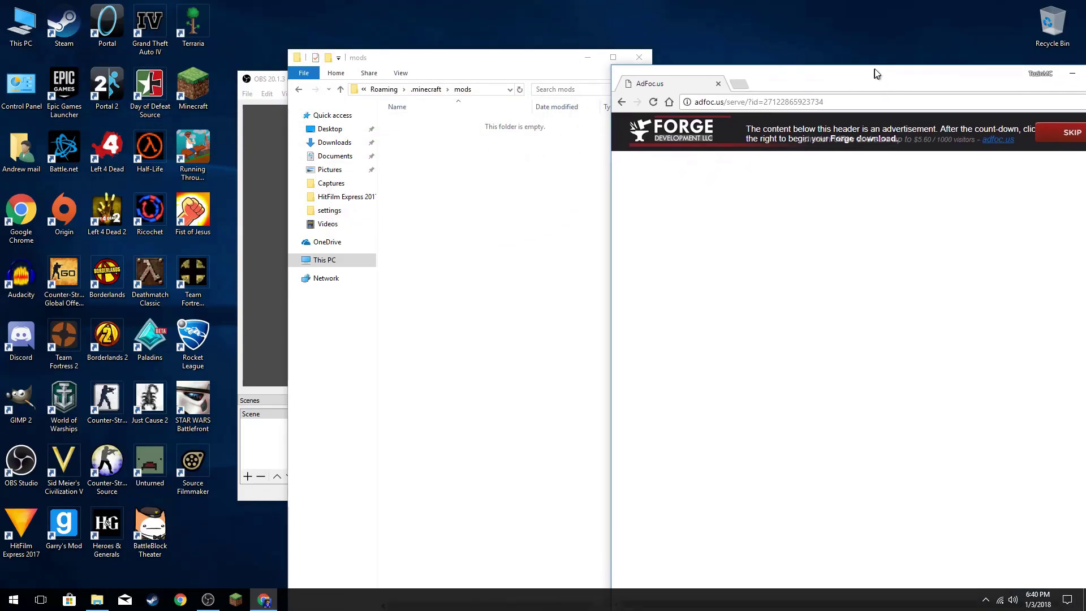
drag(695, 561, 478, 286)
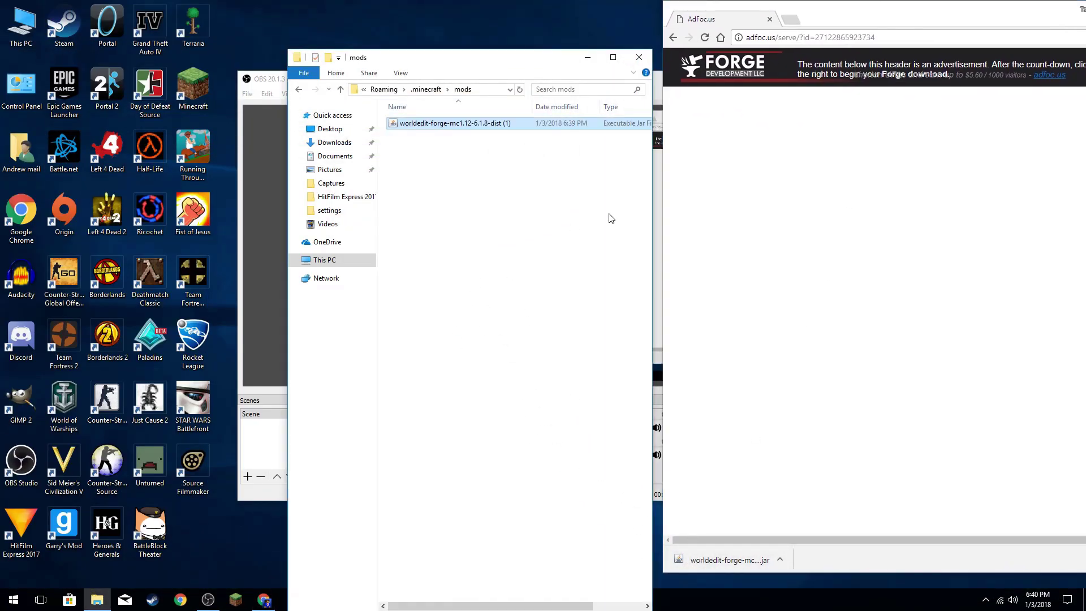
Close Chrome and the mods folder window and start the Minecraft Launcher
drag(831, 19, 451, 139)
click(795, 129)
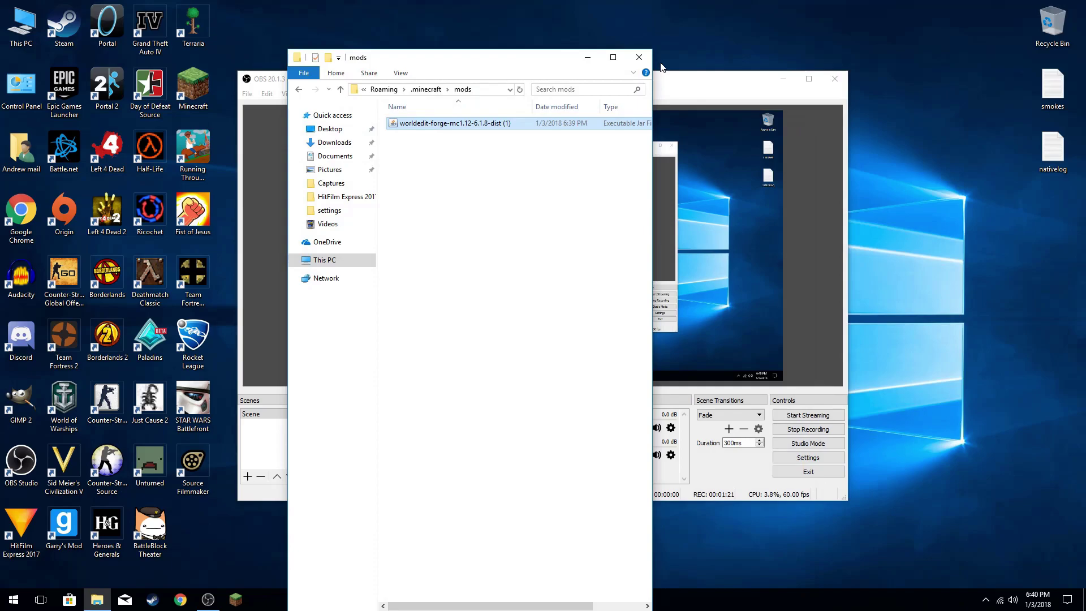
click(639, 57)
click(238, 600)
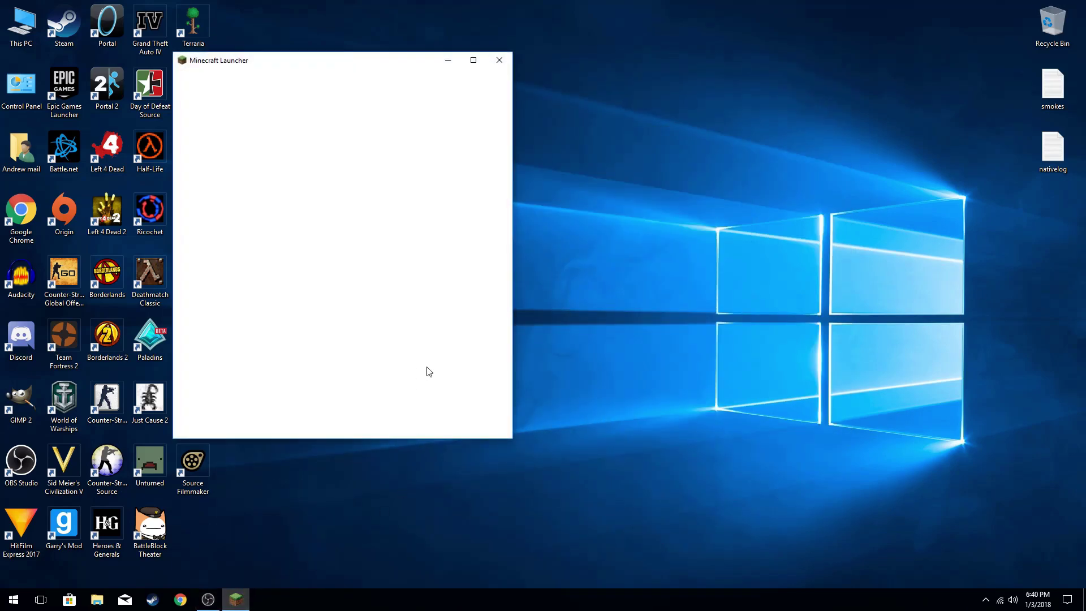
Launch Minecraft 1.12.2 with the forge profile from the launcher
click(418, 403)
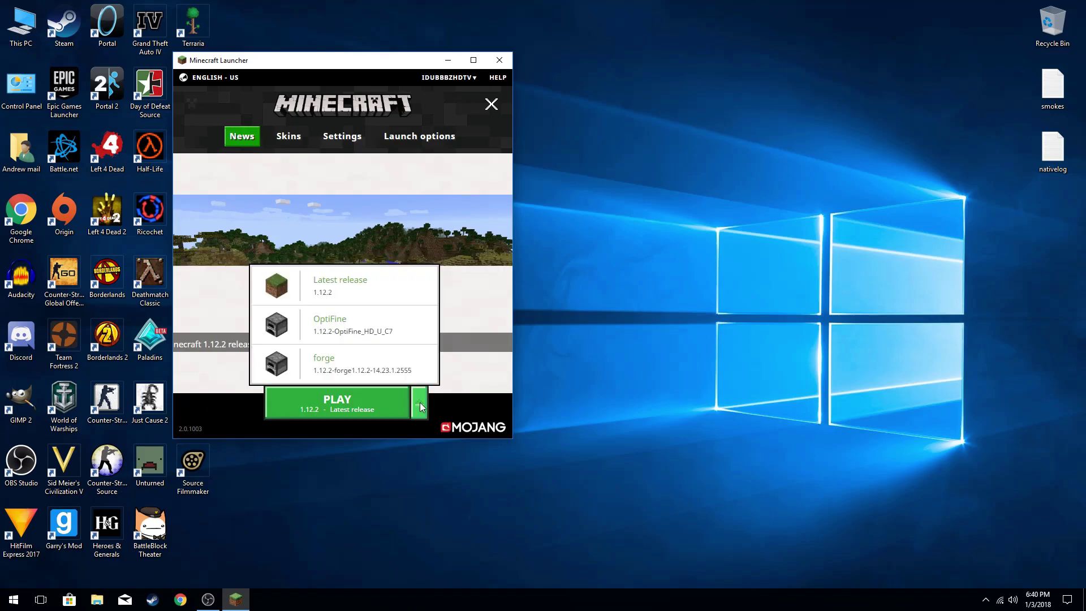
click(369, 370)
click(324, 402)
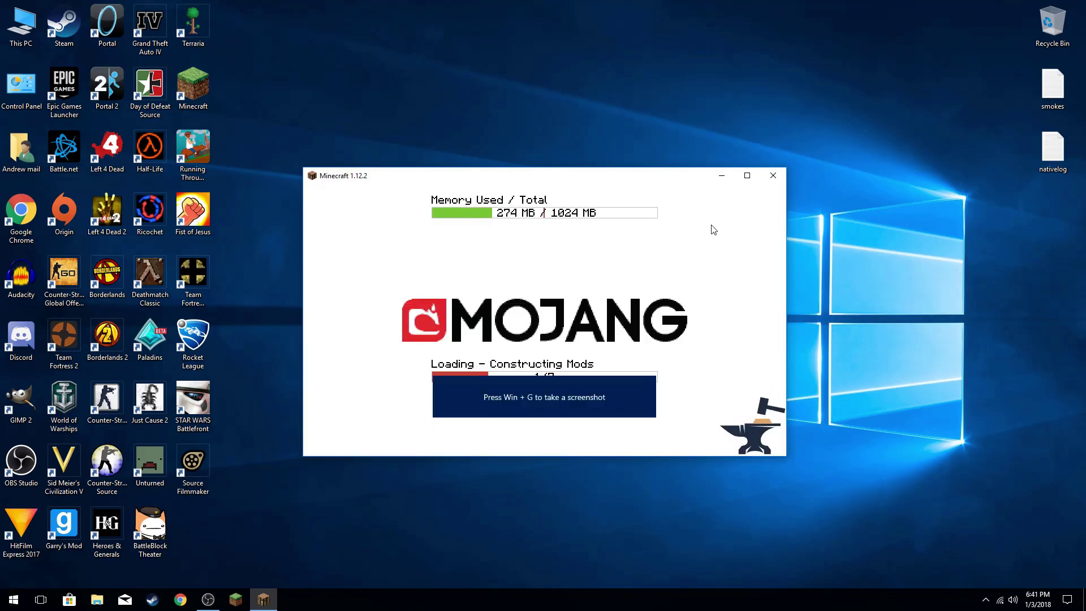
Maximize the Minecraft window while it loads to the main menu
click(747, 177)
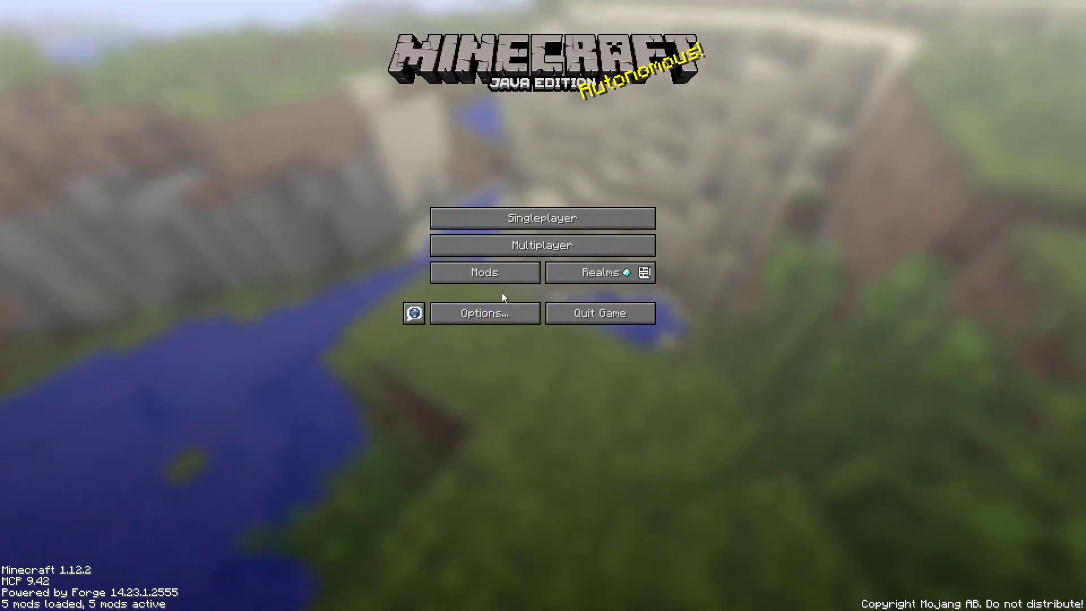
Show the Mod List and view the WorldEdit 6.1.8 entry's details
click(490, 313)
click(505, 279)
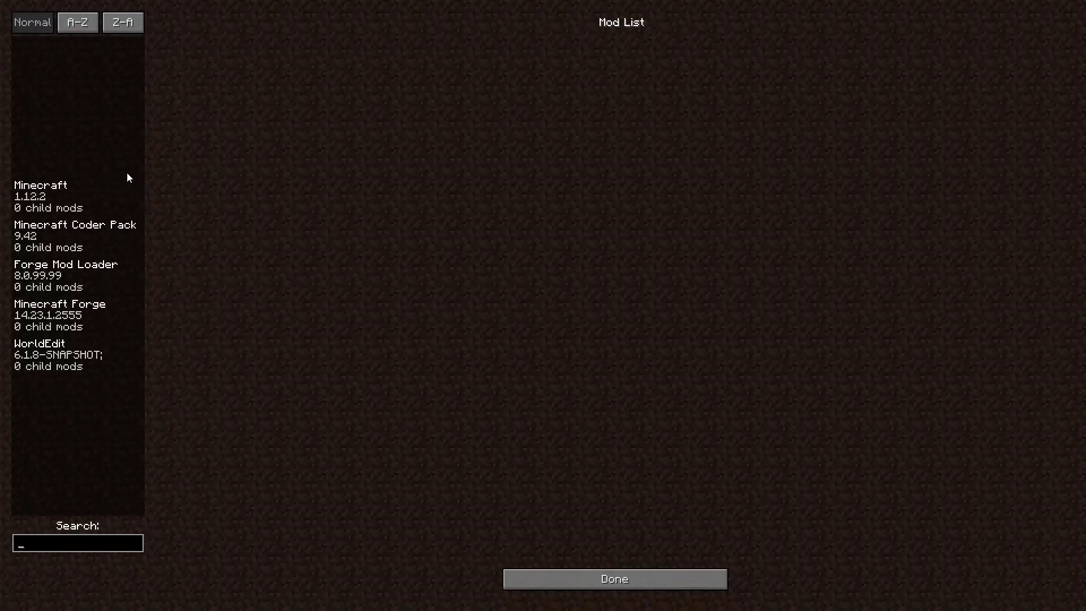
click(125, 348)
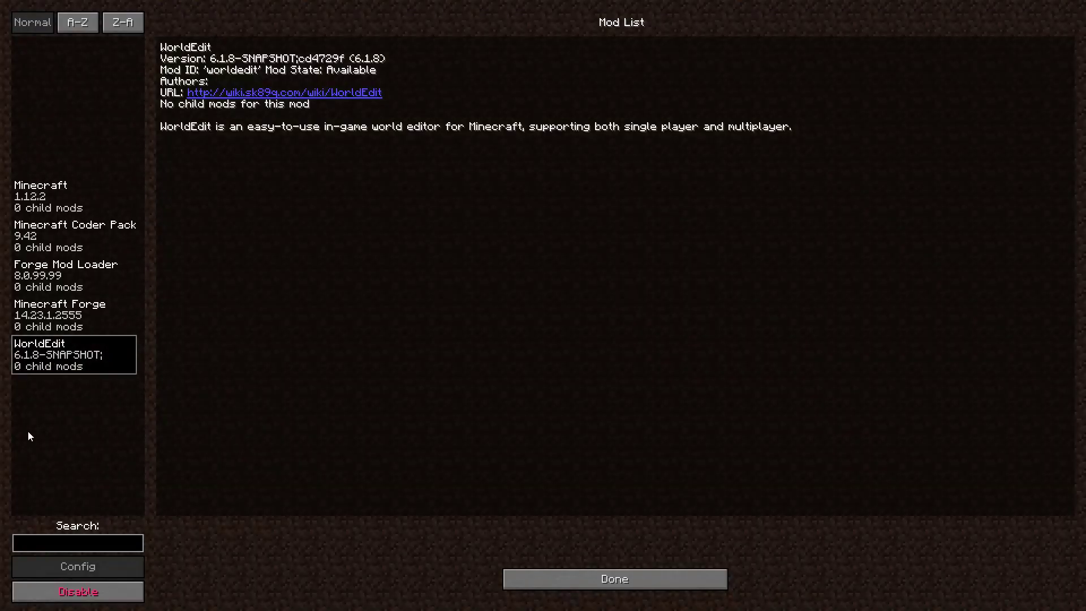